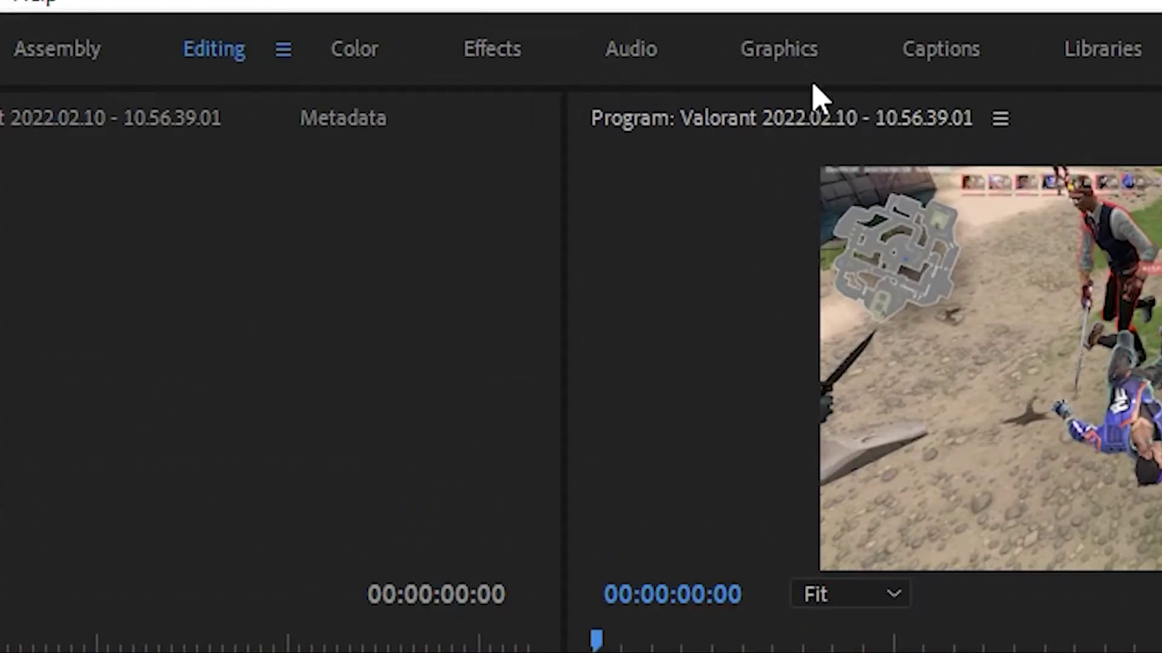
In the Graphics workspace, add a New Text Layer and move it left of centre to 292.9, 463.0
click(687, 52)
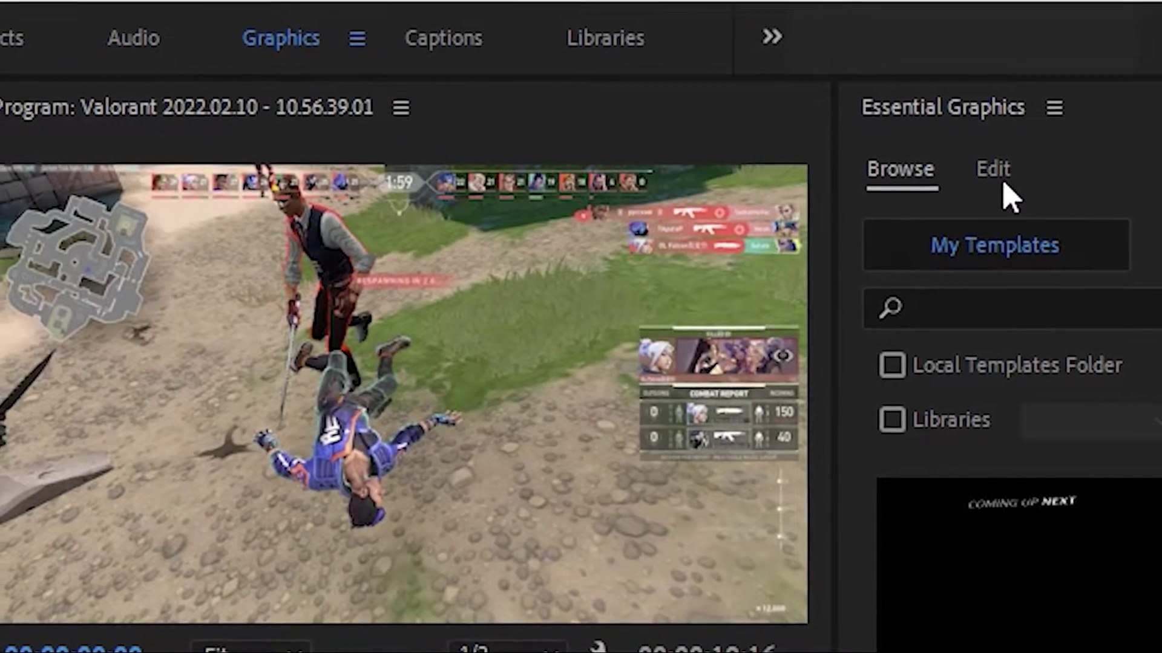
click(1023, 179)
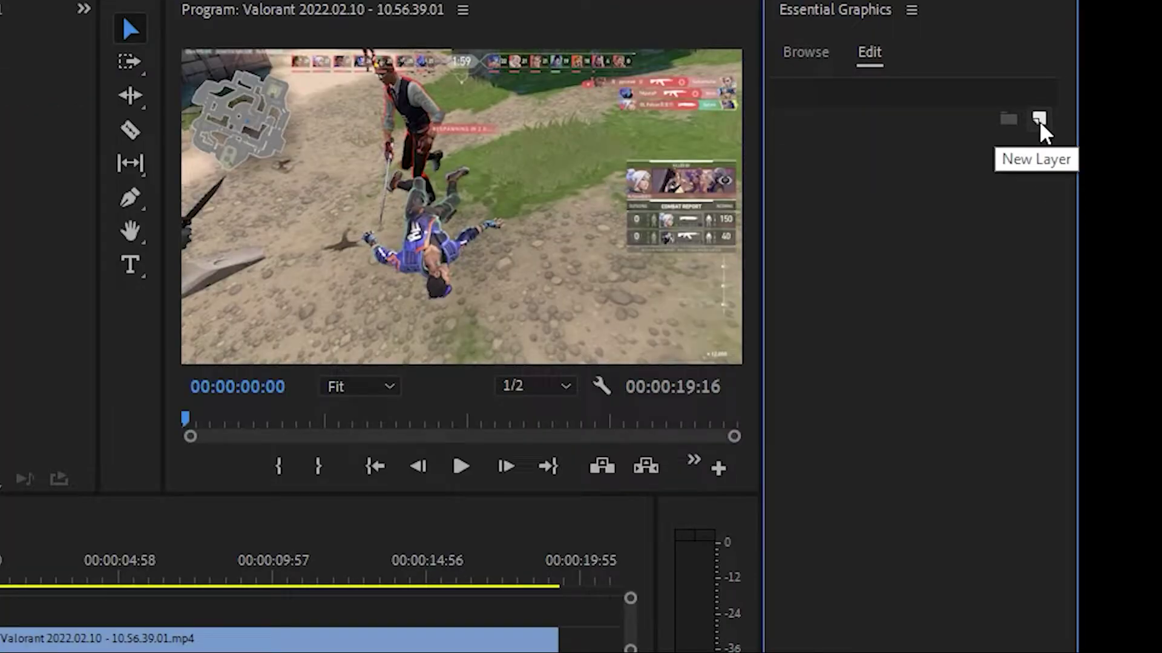
click(1040, 121)
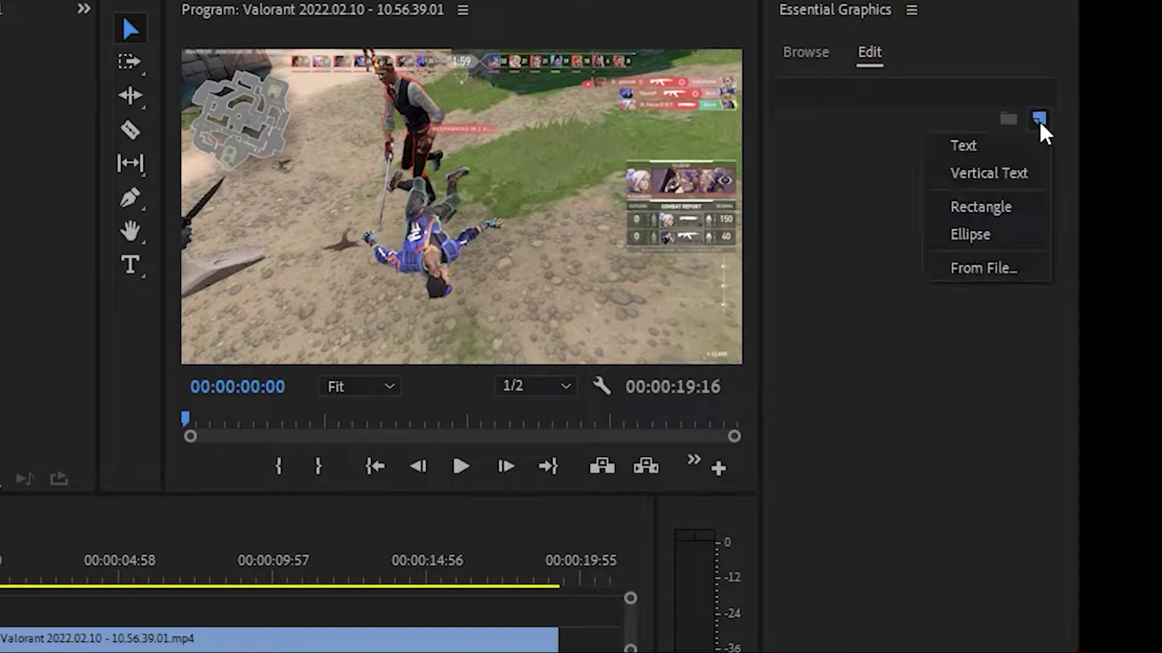
click(983, 147)
drag(648, 179, 487, 225)
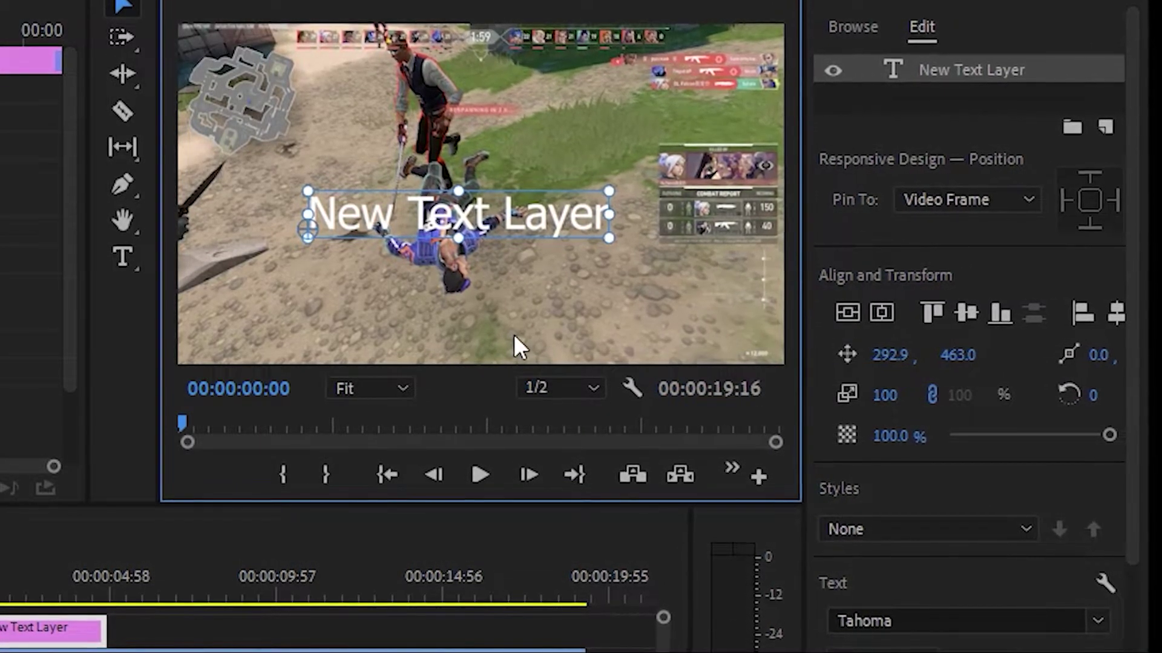
Add a rectangle shape layer and shift its anchor point to the right
click(1110, 125)
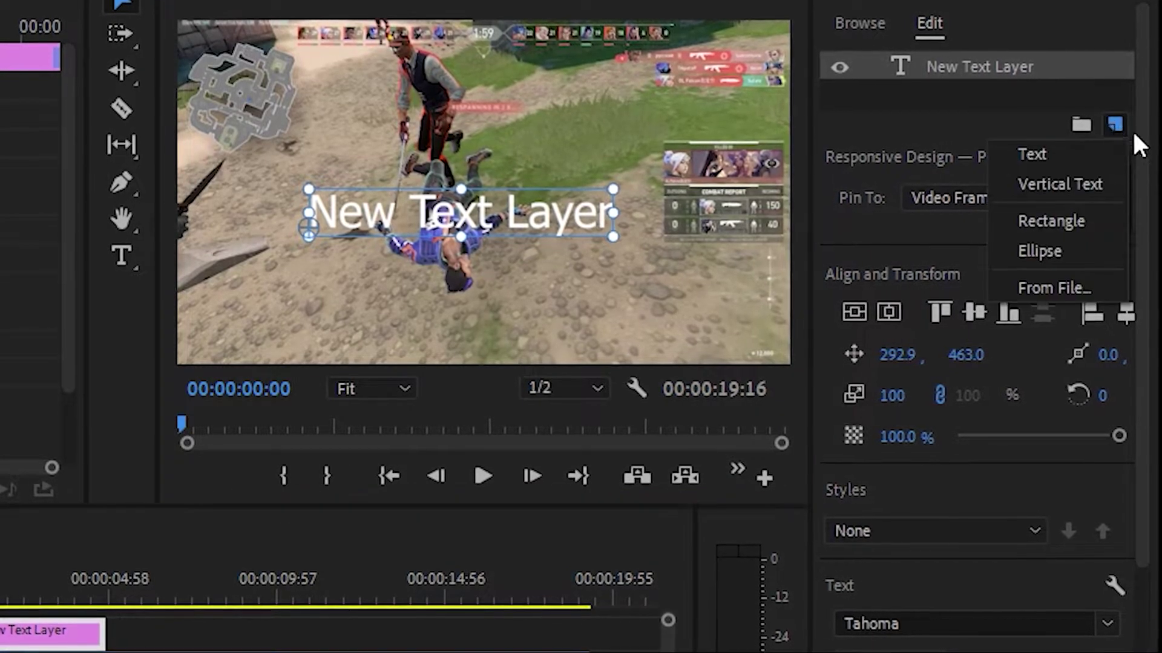
click(1100, 221)
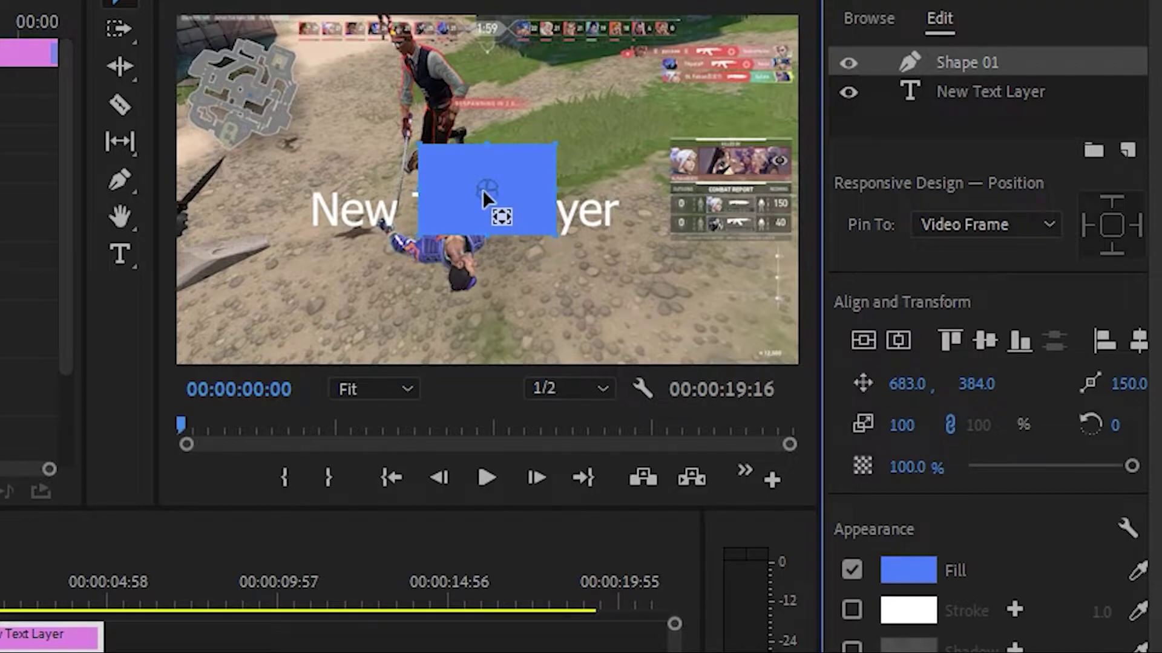
drag(484, 187, 550, 183)
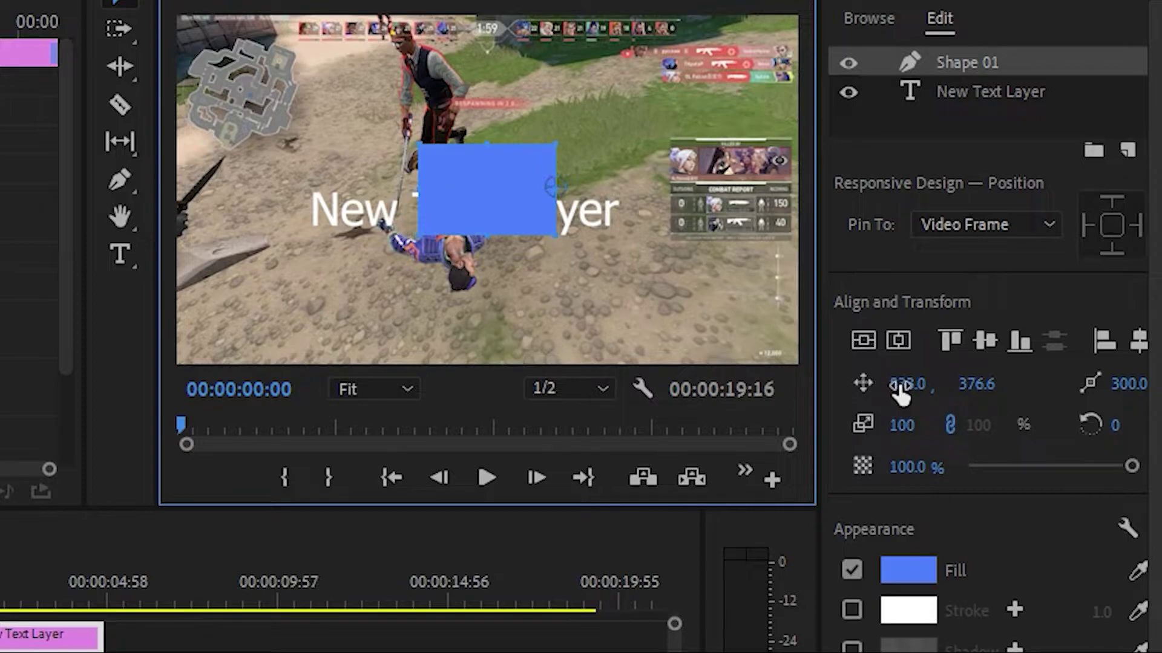
Reshape Shape 01 into a tall narrow blue bar at 1169.9, 416.6, right of the text
drag(901, 393, 781, 373)
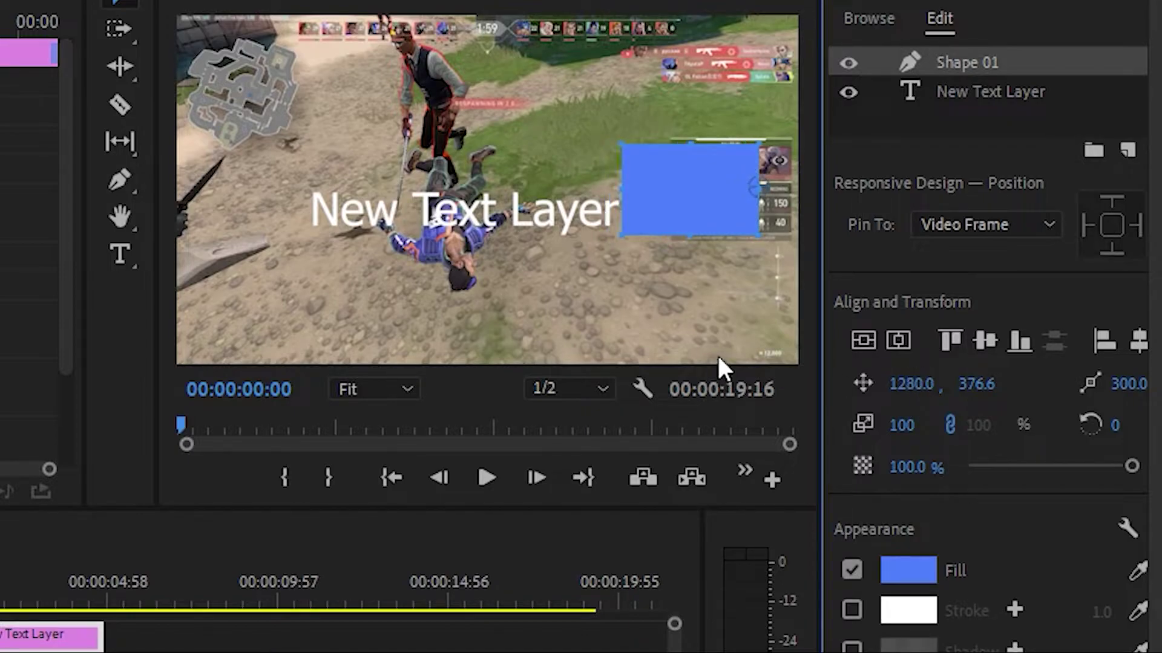
drag(988, 384, 1016, 384)
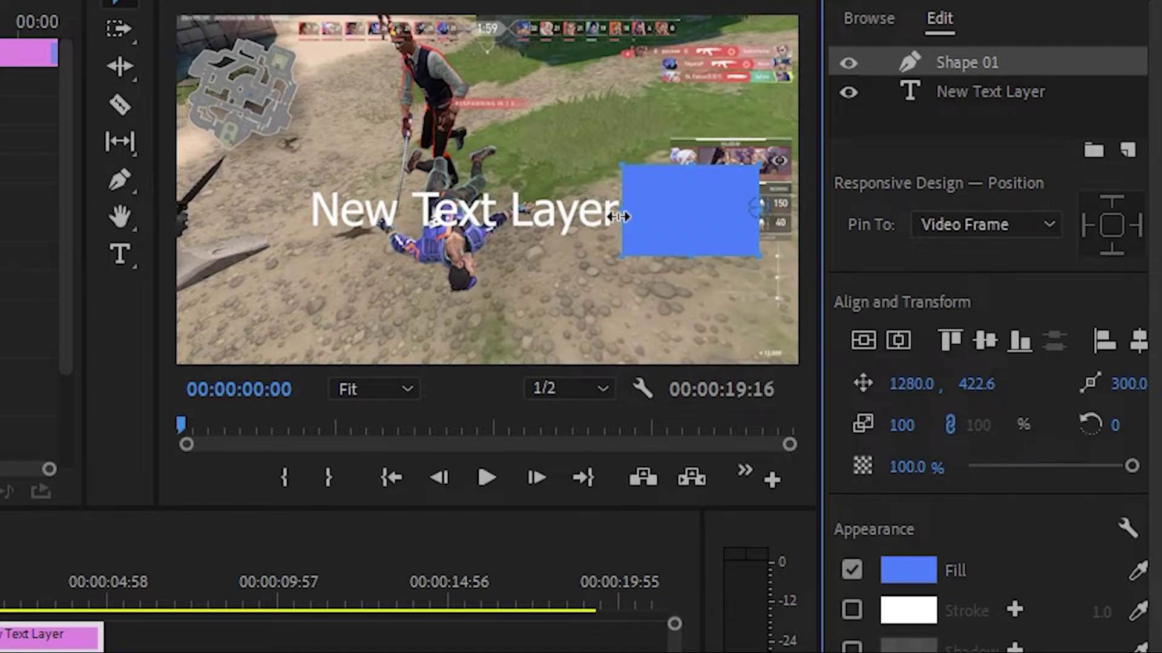
drag(618, 216, 705, 225)
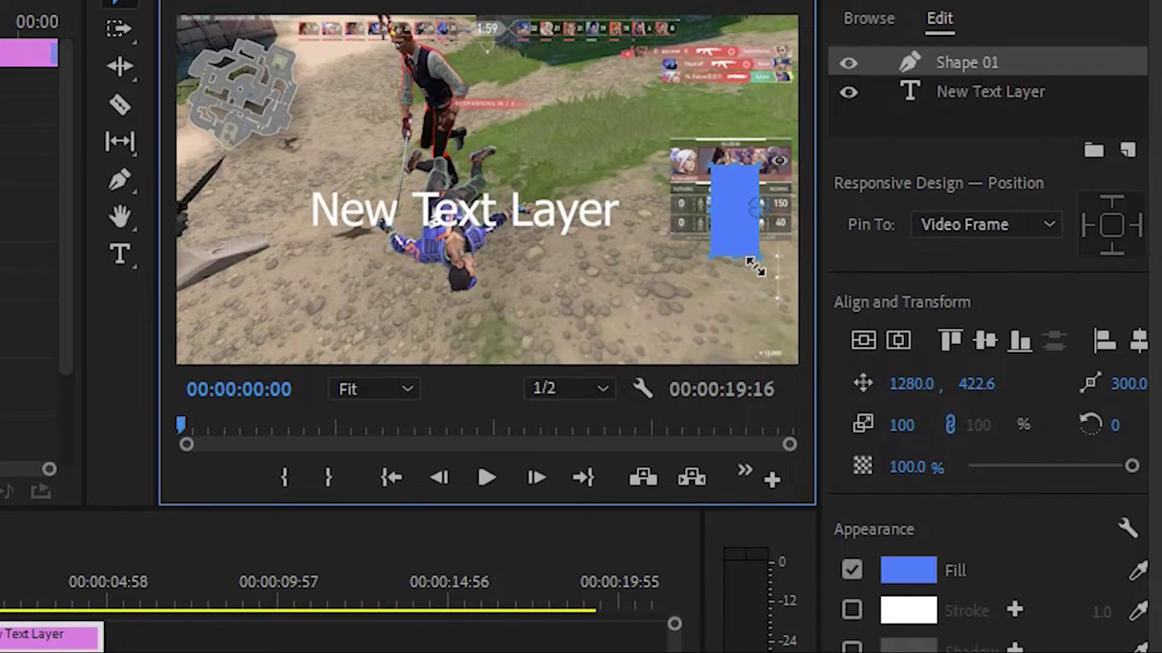
drag(728, 227, 684, 224)
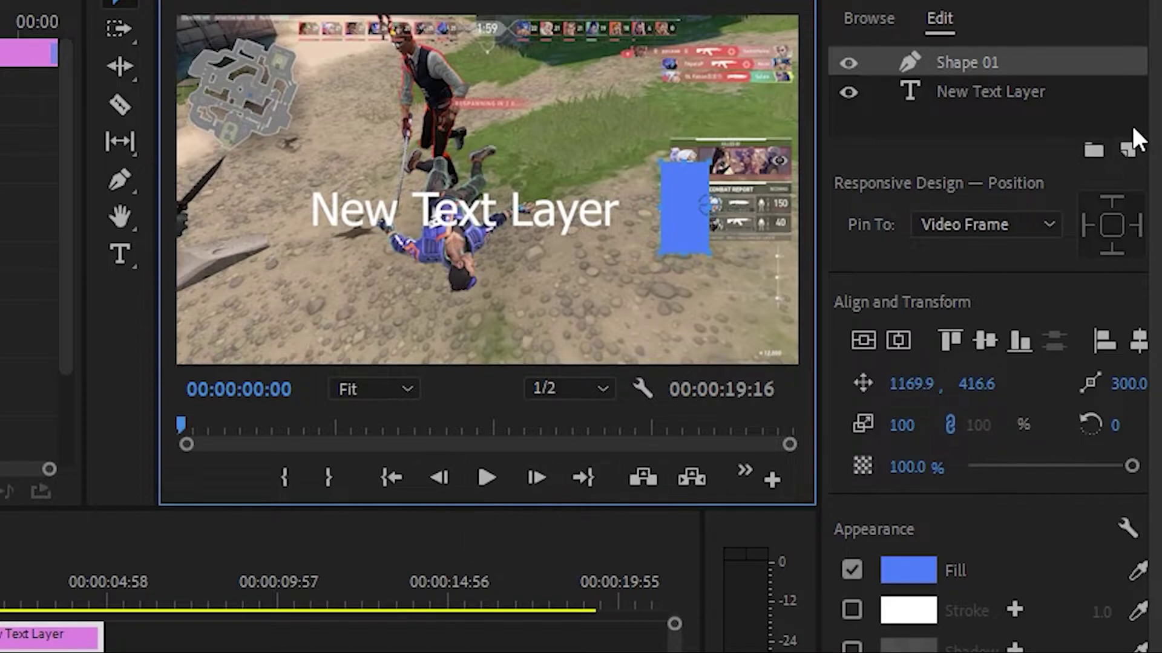
double_click(954, 51)
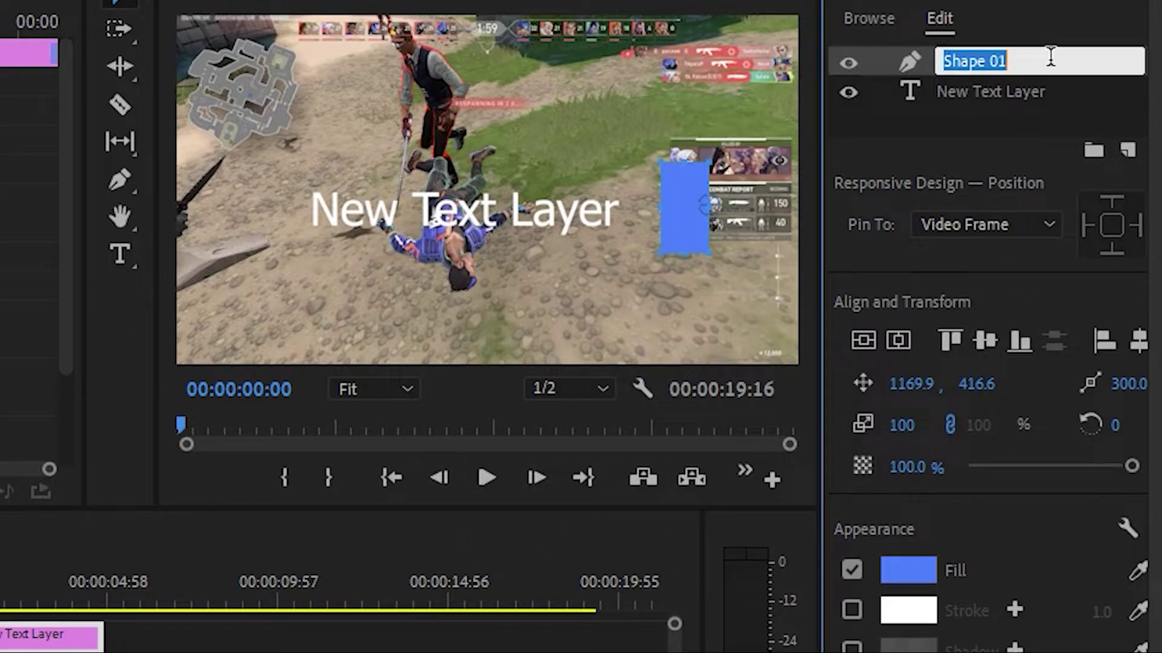
Rename the Shape 01 layer to RETCTANGLE
key(BackSpace)
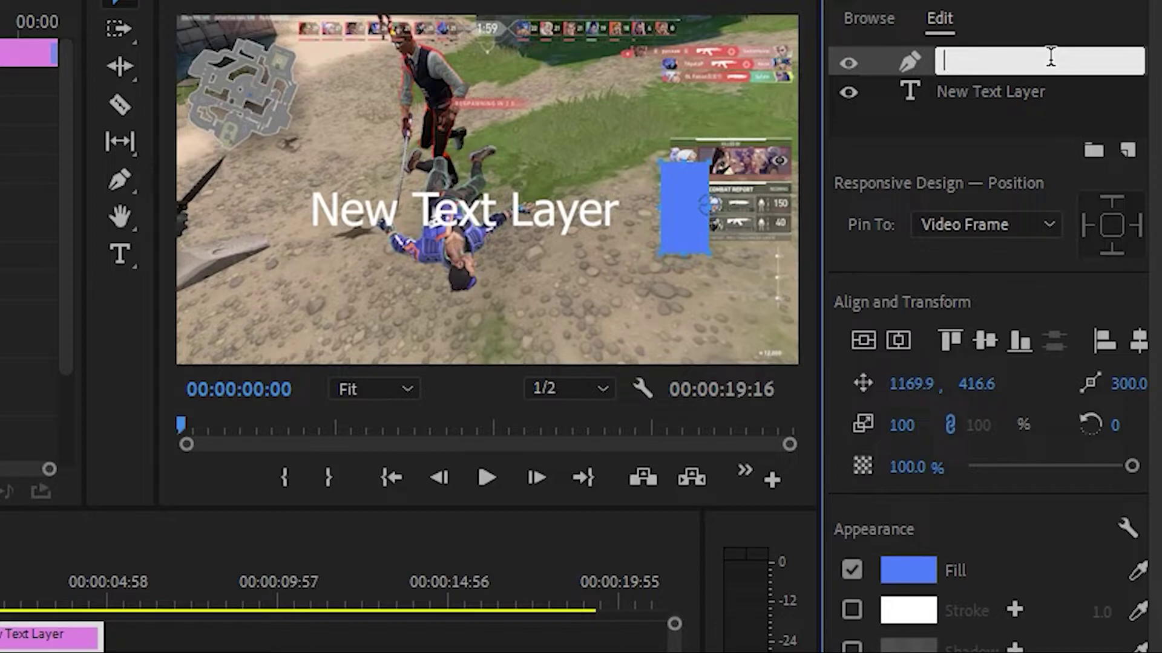
text(RETCTANGLE)
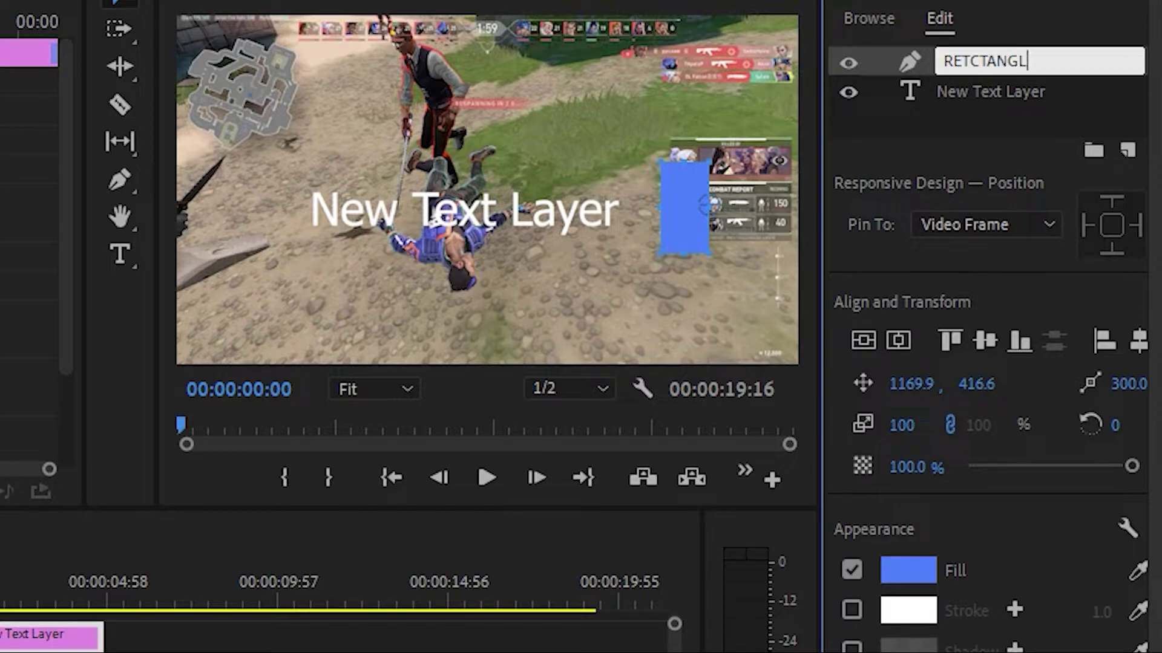
key(Return)
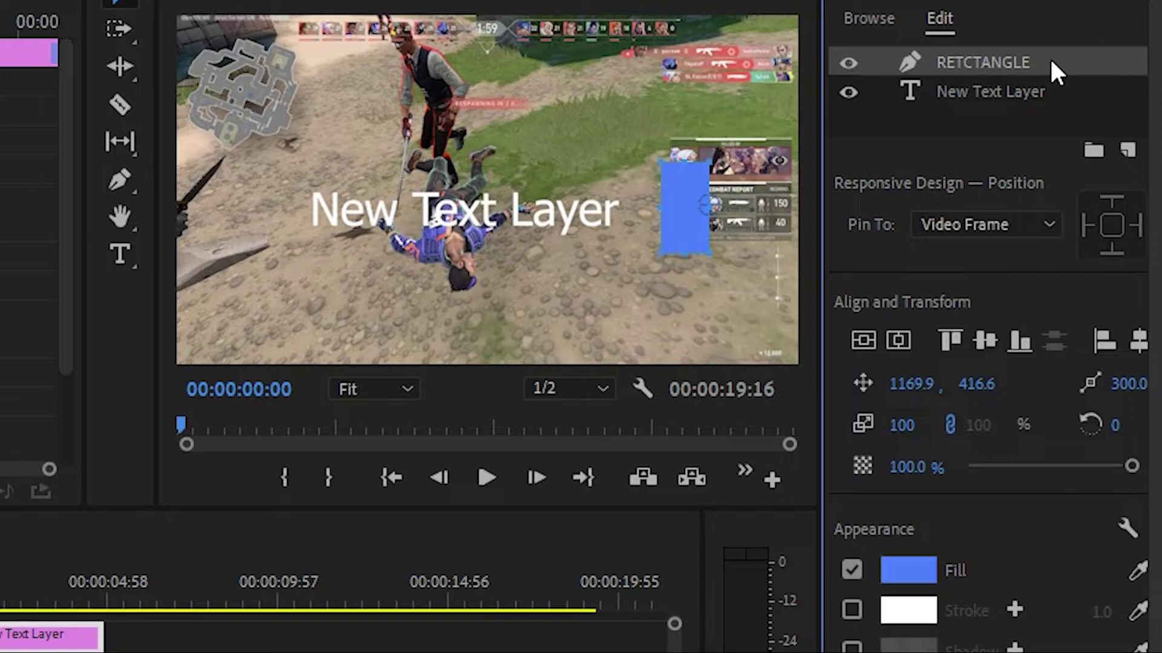
Duplicate the rectangle layer and name the copy MASK
key(ctrl+v)
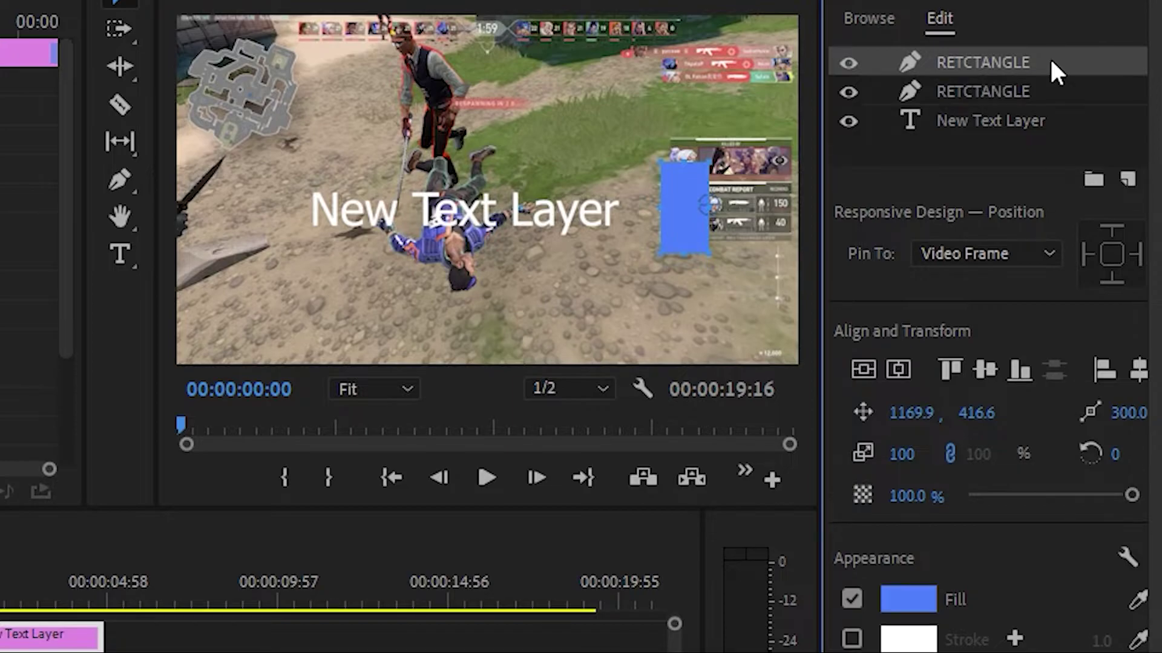
click(967, 84)
double_click(1010, 83)
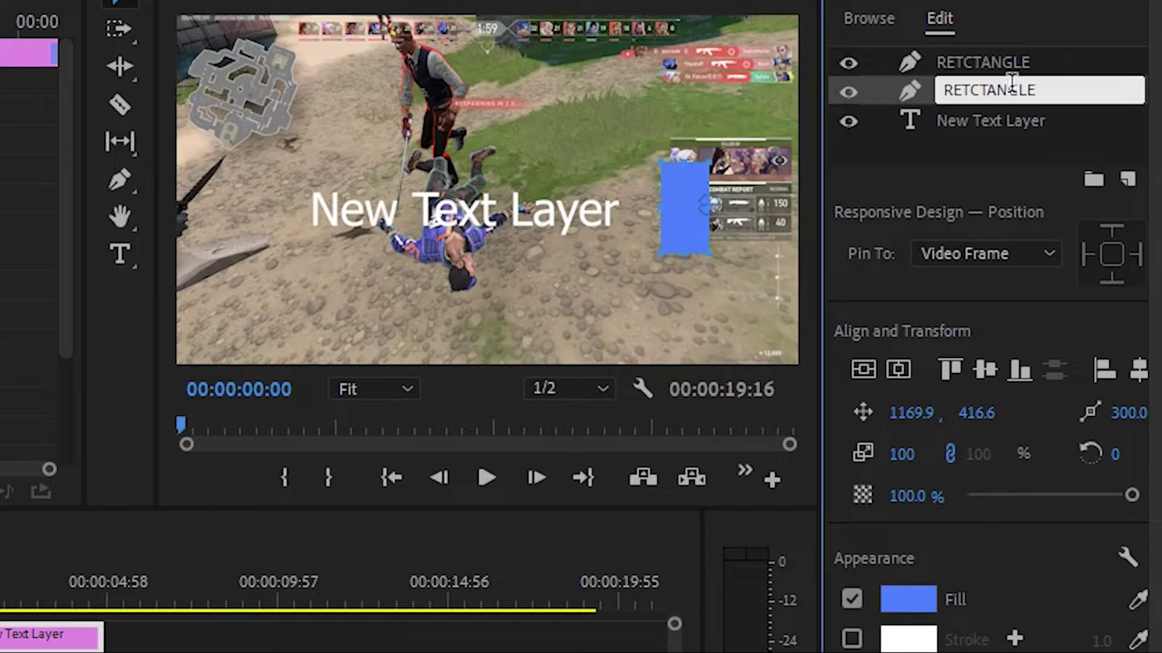
key(ctrl+a)
key(BackSpace)
text(MASK)
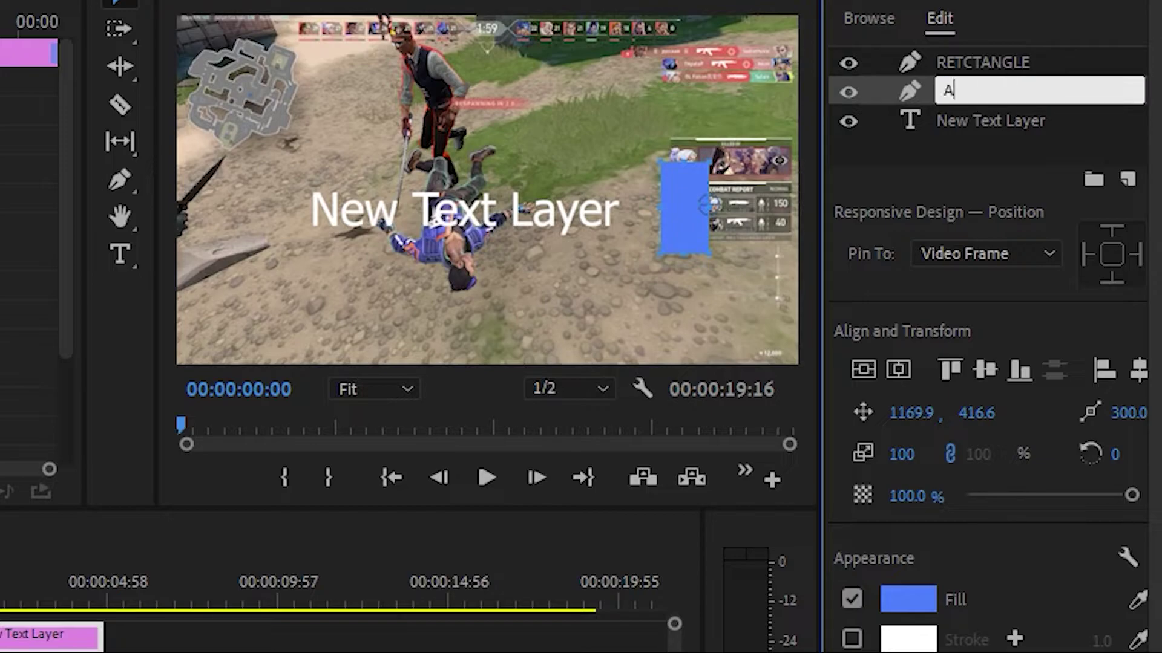
key(Return)
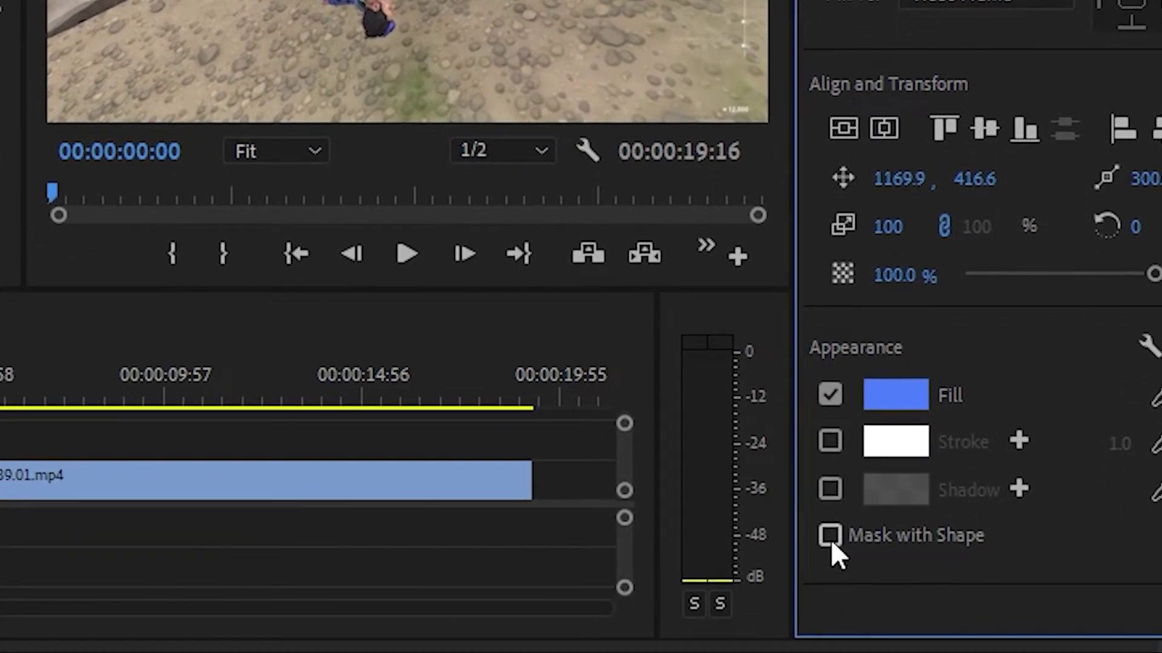
Turn MASK into an inverted shape mask and widen it leftward over the whole text
click(834, 562)
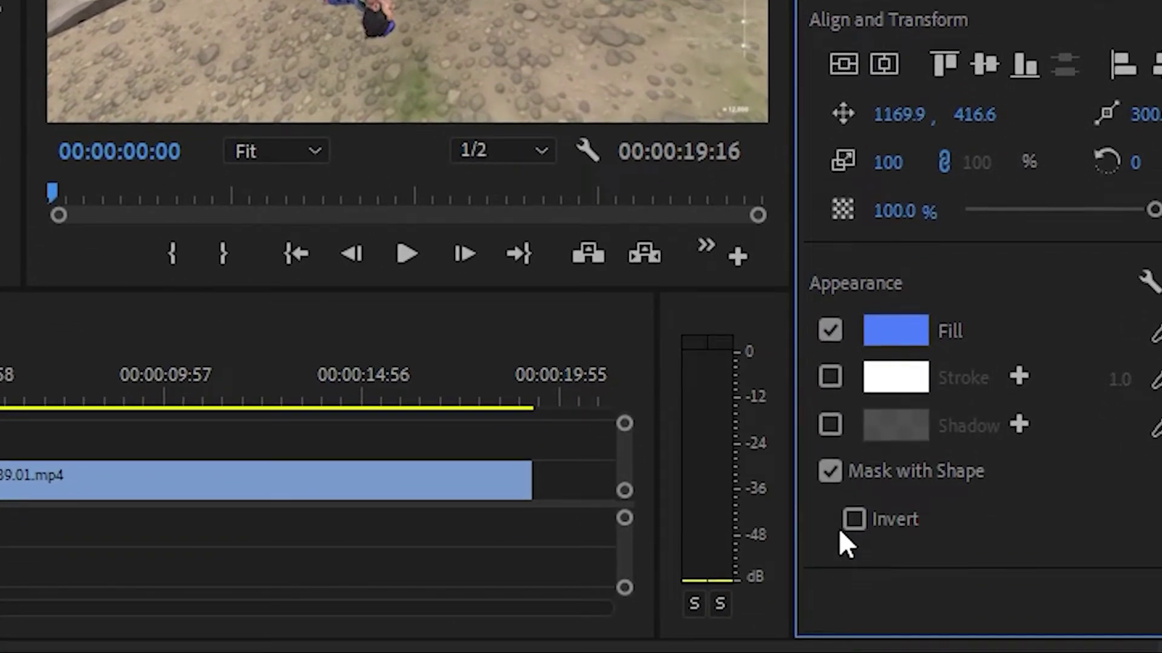
click(855, 520)
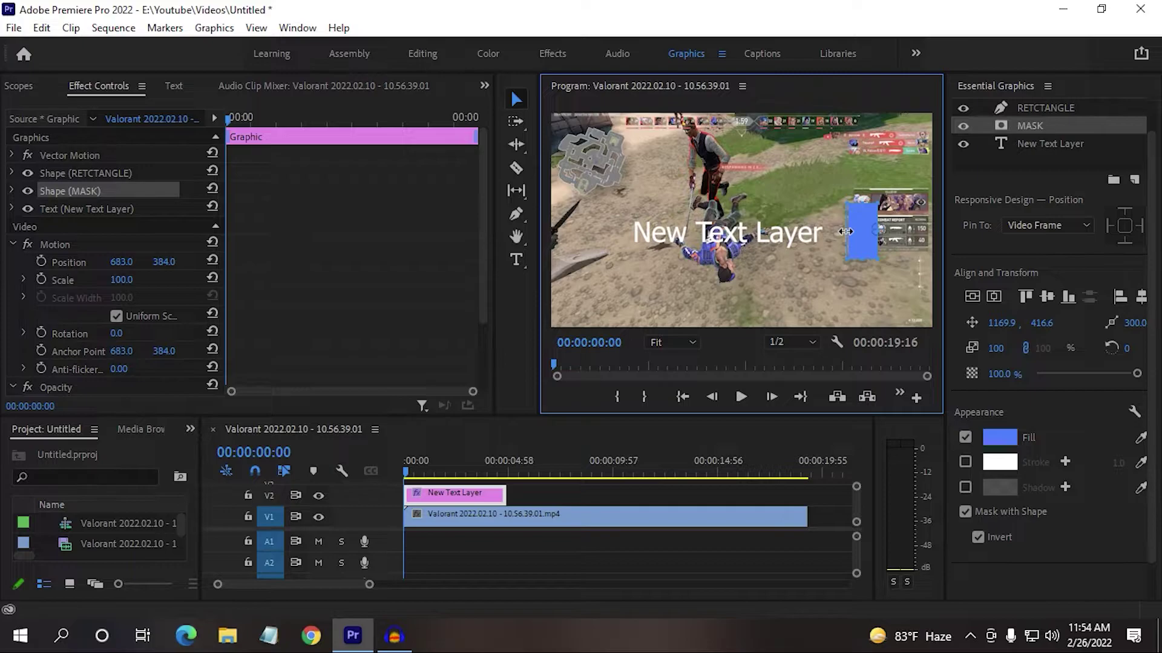
drag(846, 232, 620, 231)
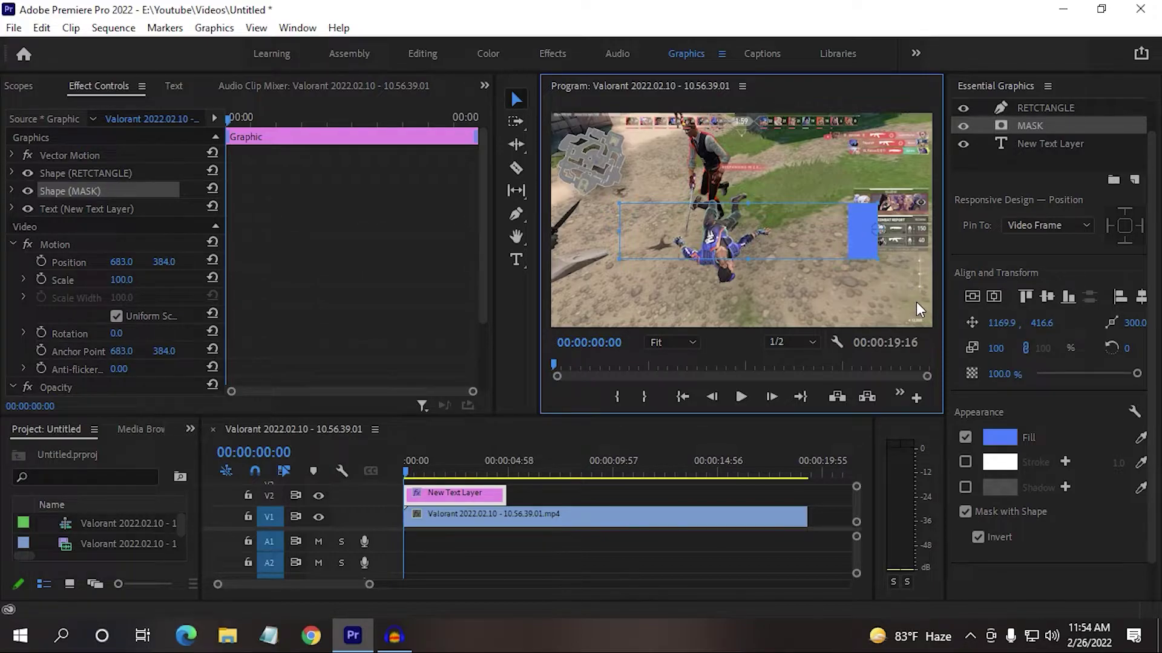
click(1065, 225)
Pin the MASK layer to RETCTANGLE on all four edges
click(1069, 261)
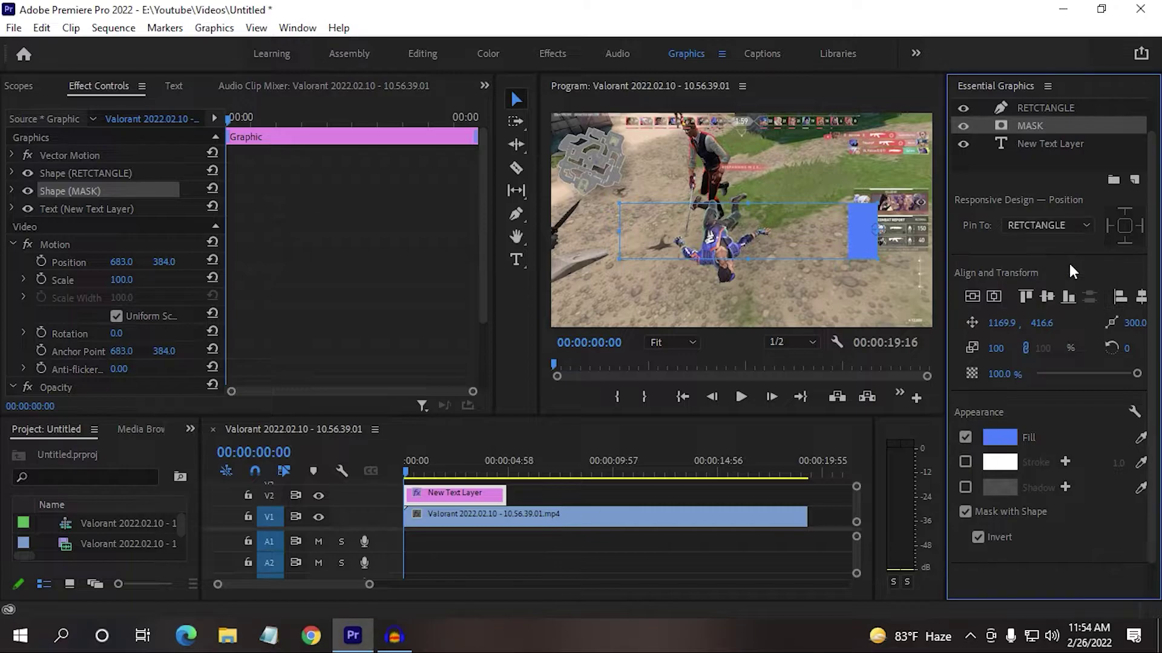
click(1125, 229)
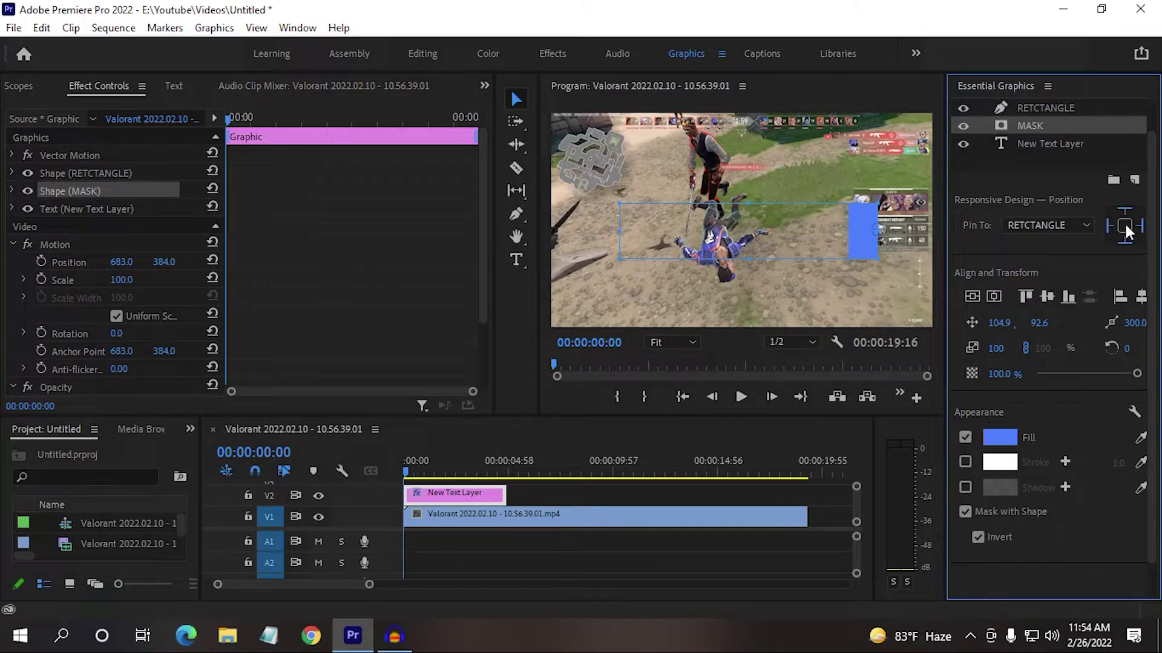
click(1078, 109)
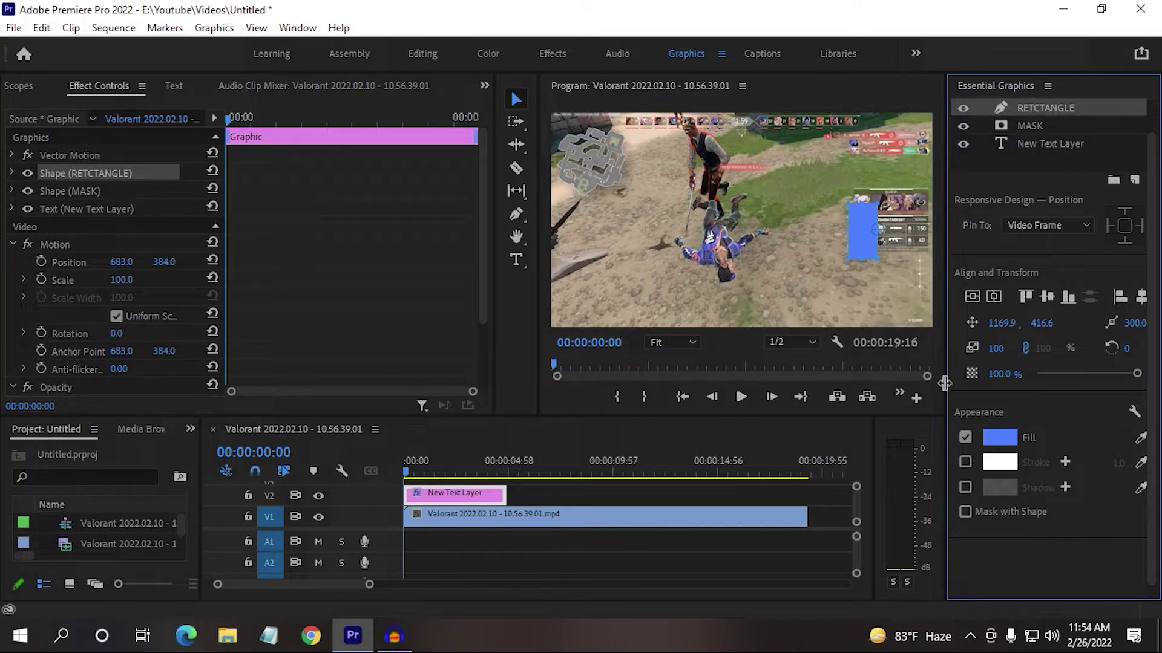
Keyframe RETCTANGLE's position sliding left from 1169.9, 416.6 to 239.6, 423.6, then preview the reveal
click(972, 325)
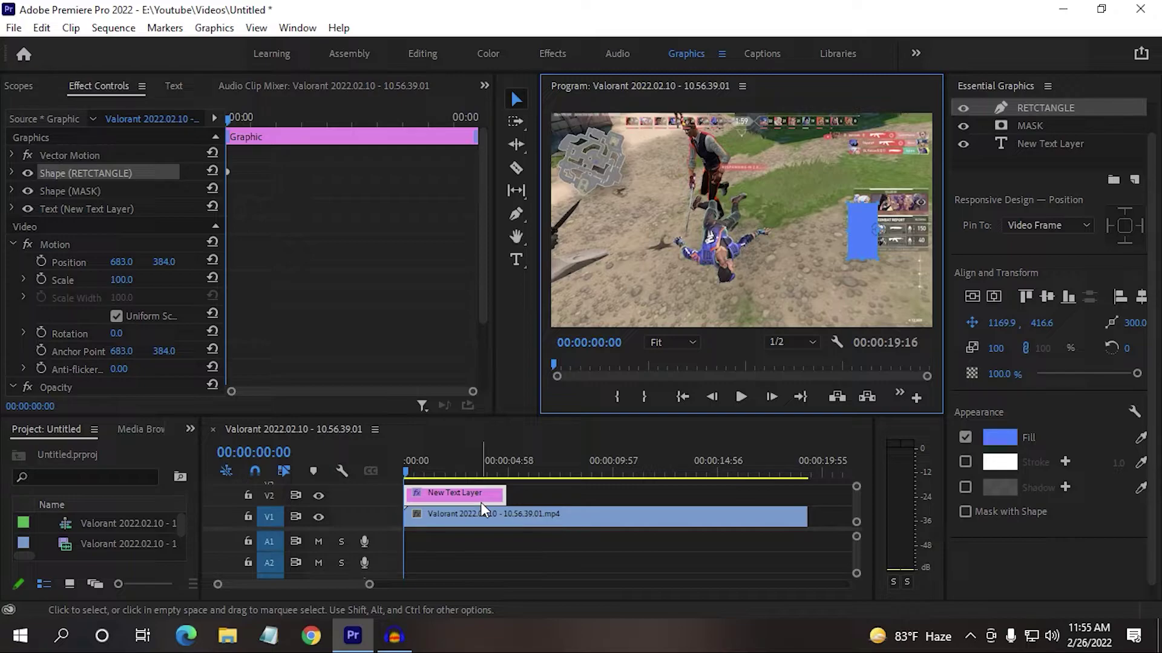
key(space)
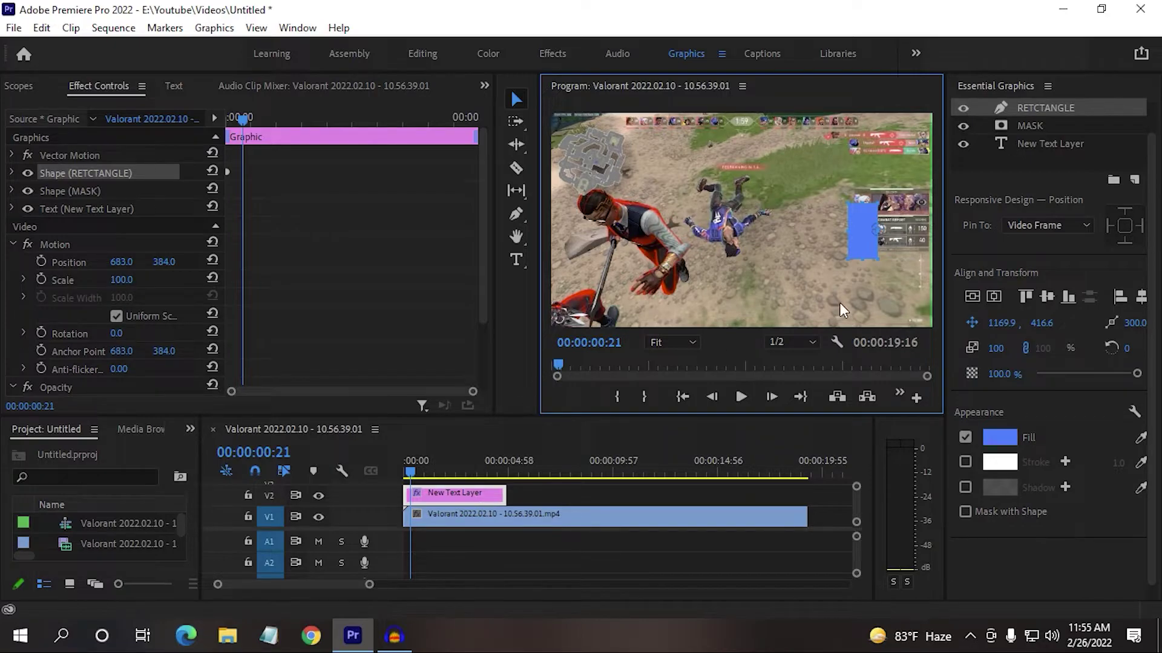
drag(869, 244, 594, 247)
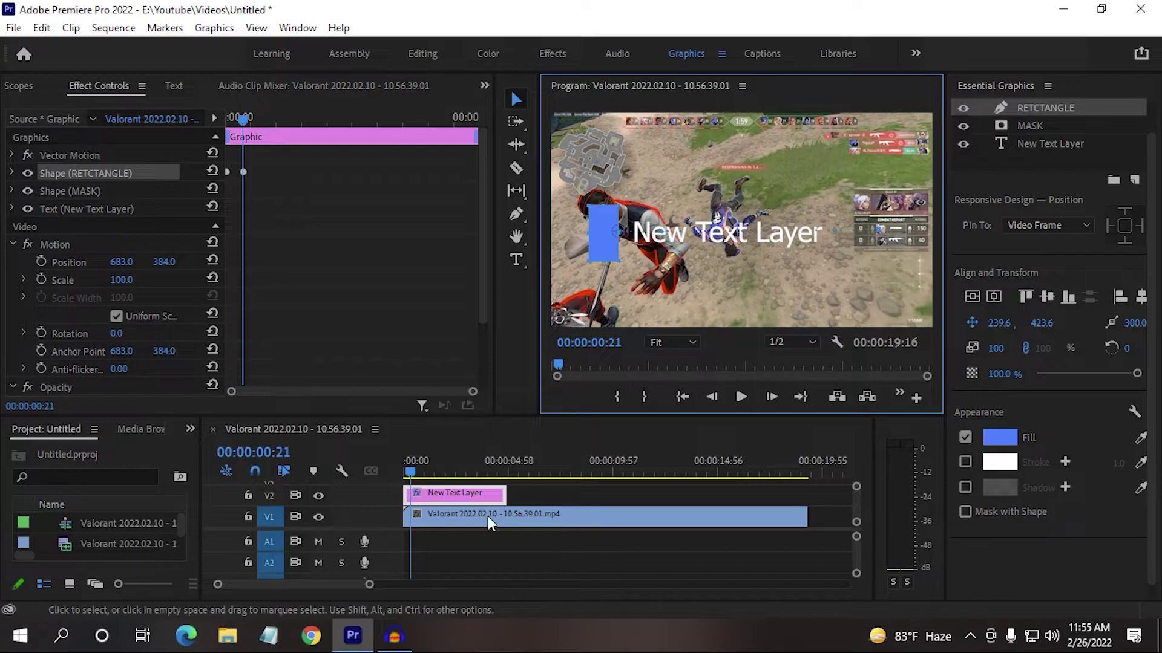
click(406, 471)
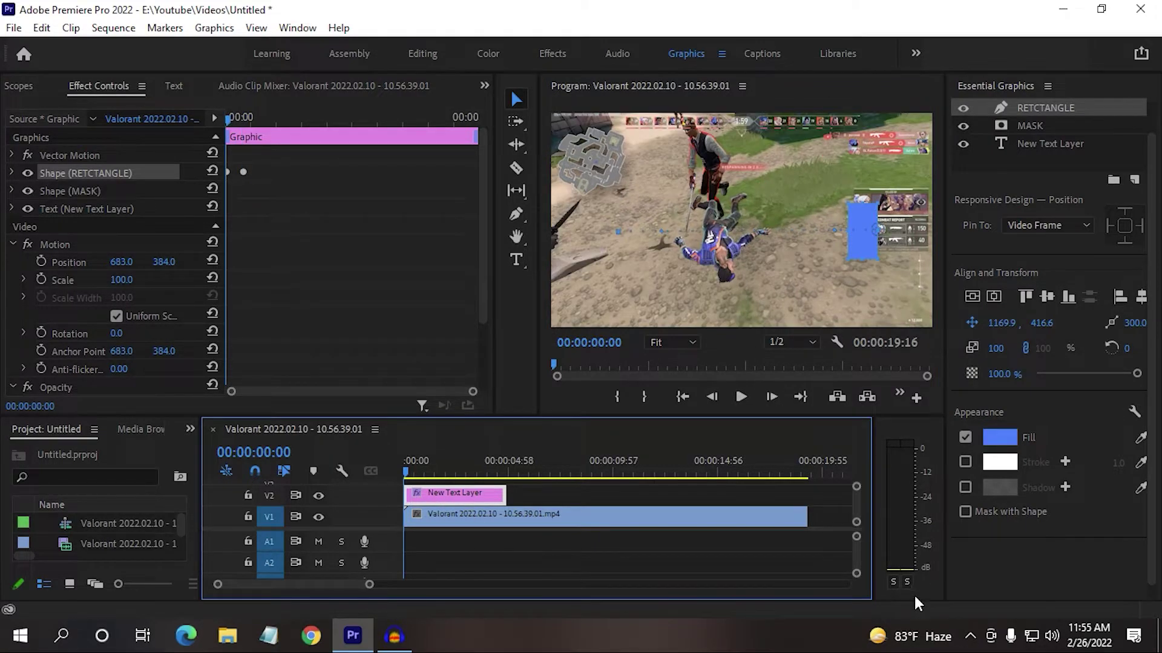
key(space)
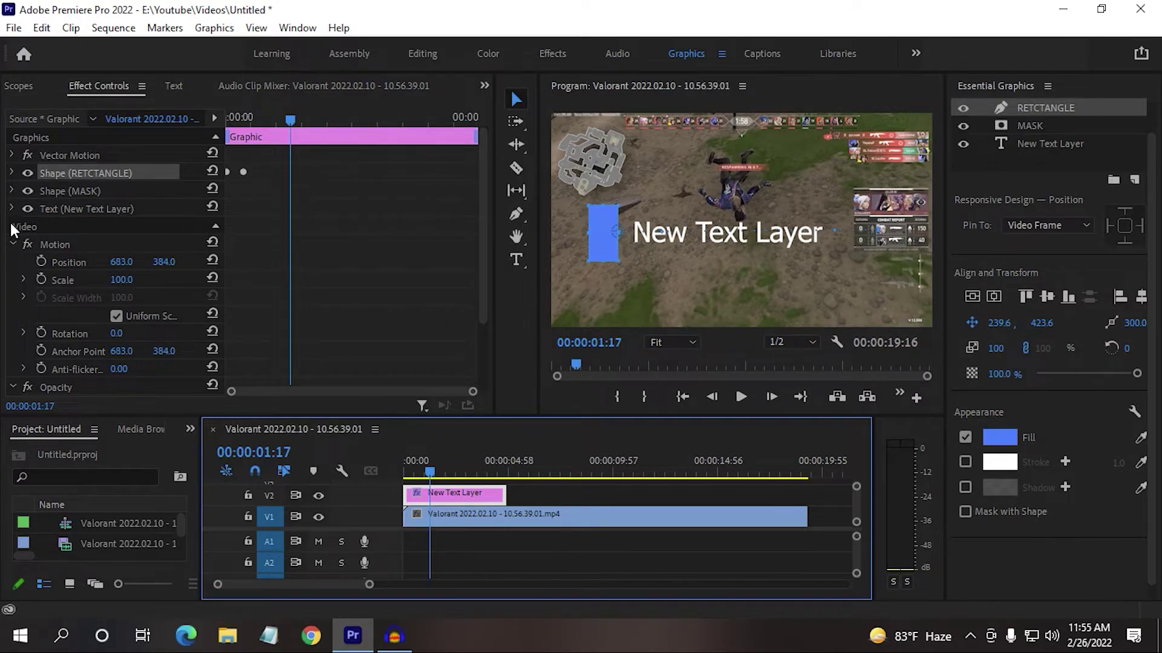
Move RETCTANGLE's ending Position keyframe later in Effect Controls to slow the slide
click(12, 174)
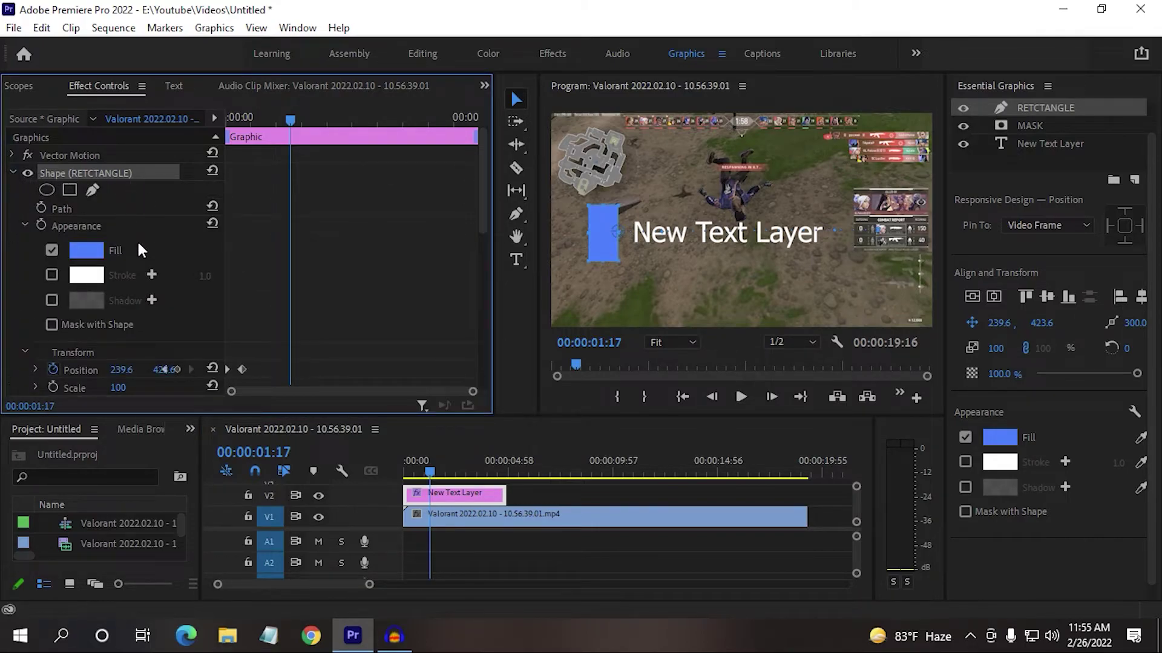
scroll(137, 239, down, 4)
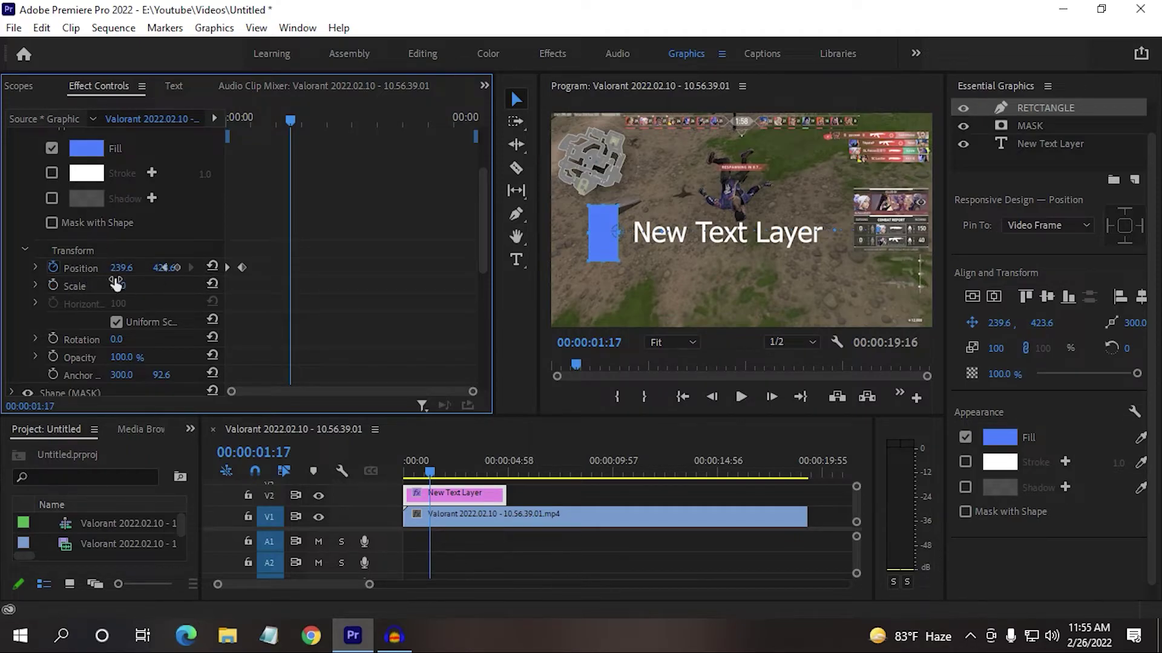
click(242, 267)
drag(241, 267, 266, 267)
Replay the slower reveal from the first frame, then deselect the keyframe
drag(279, 121, 143, 161)
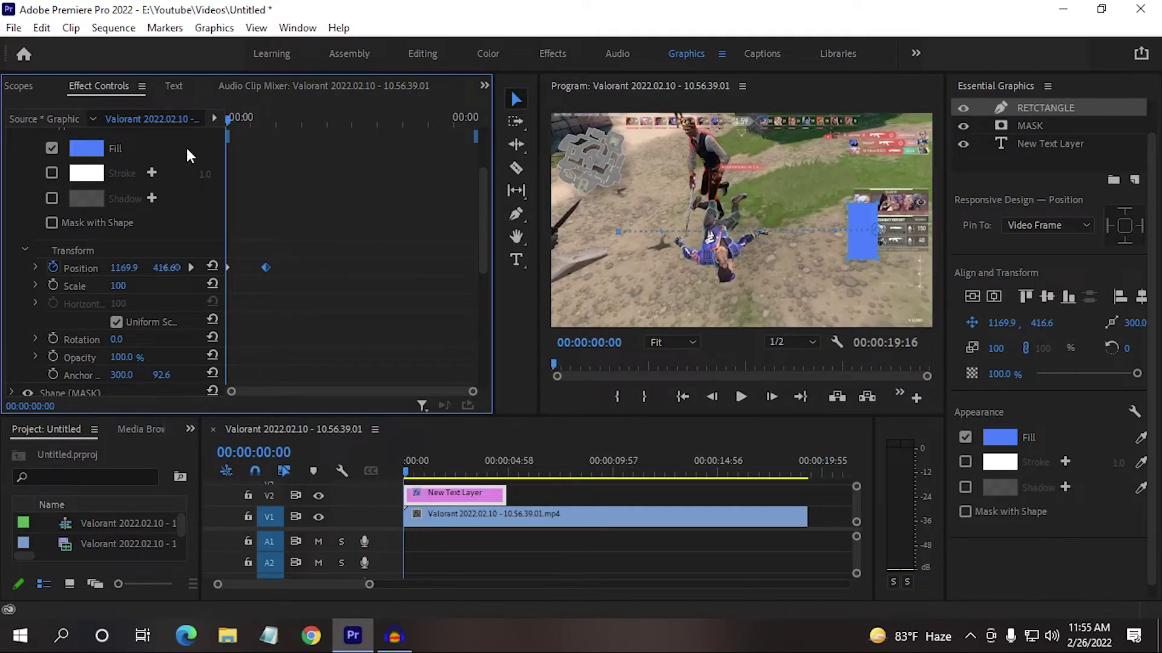
key(space)
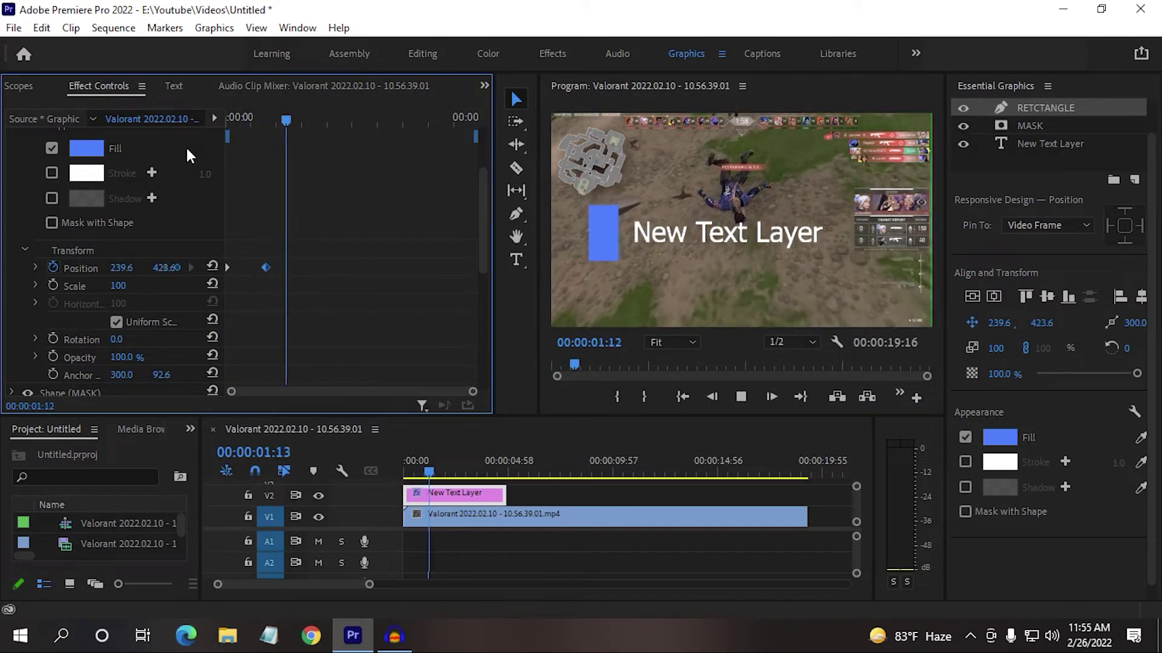
click(379, 477)
key(space)
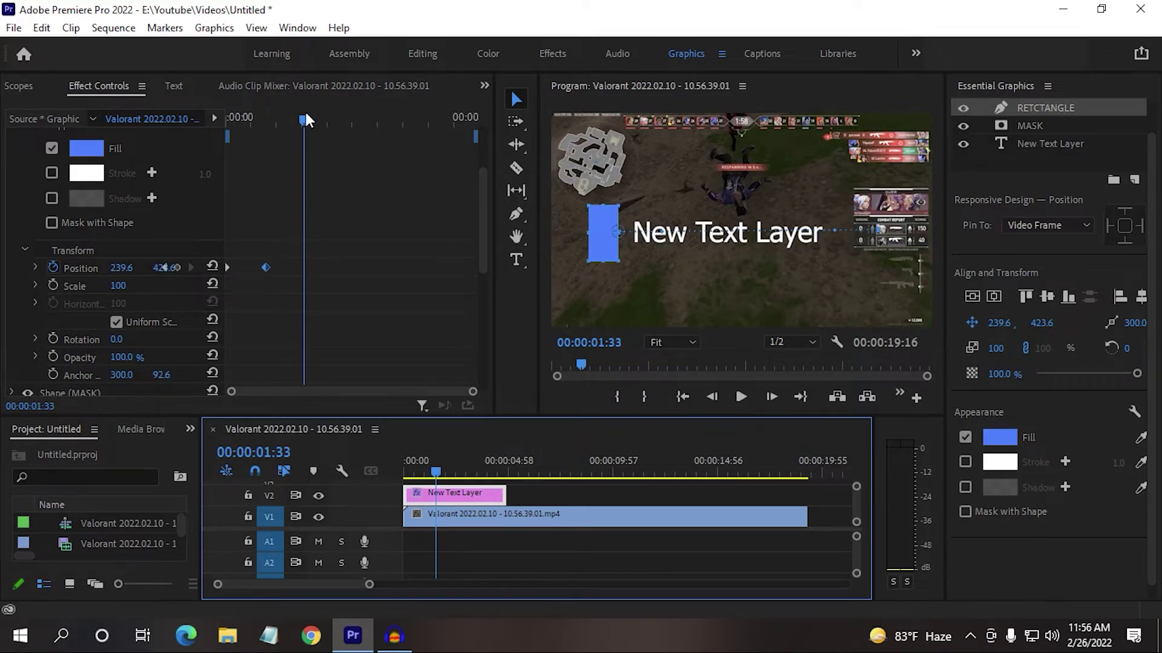
drag(304, 118, 187, 147)
click(336, 296)
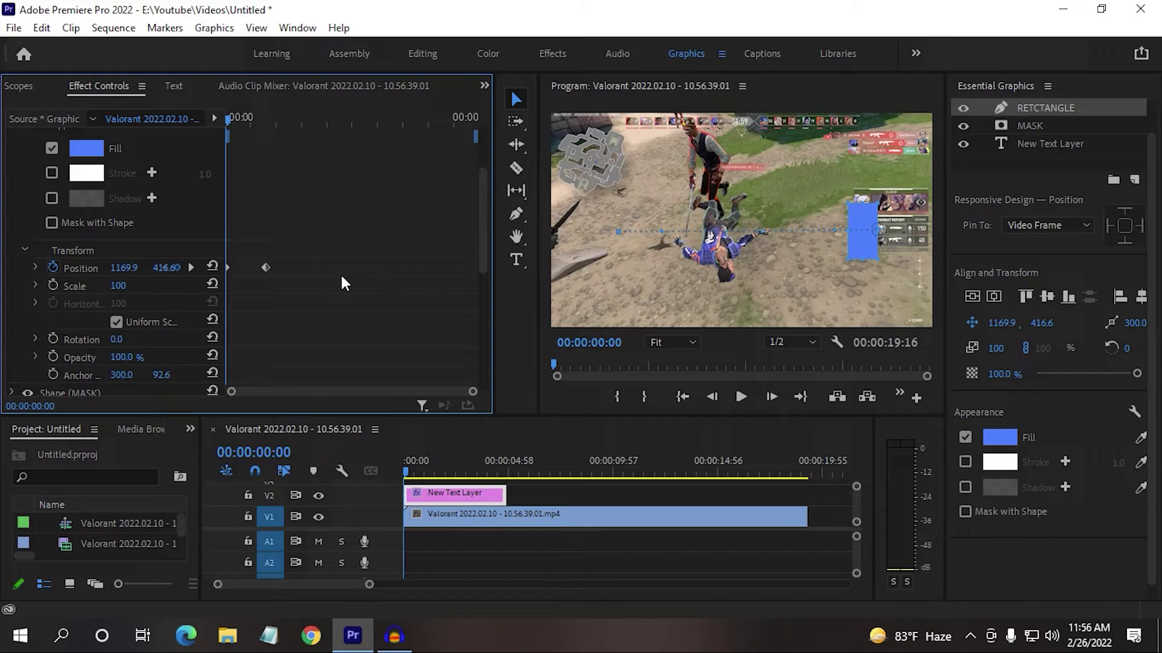
Apply Ease In and Ease Out to both Position keyframes and preview the smoother reveal
drag(342, 276, 265, 277)
right_click(267, 264)
mouse_move(402, 413)
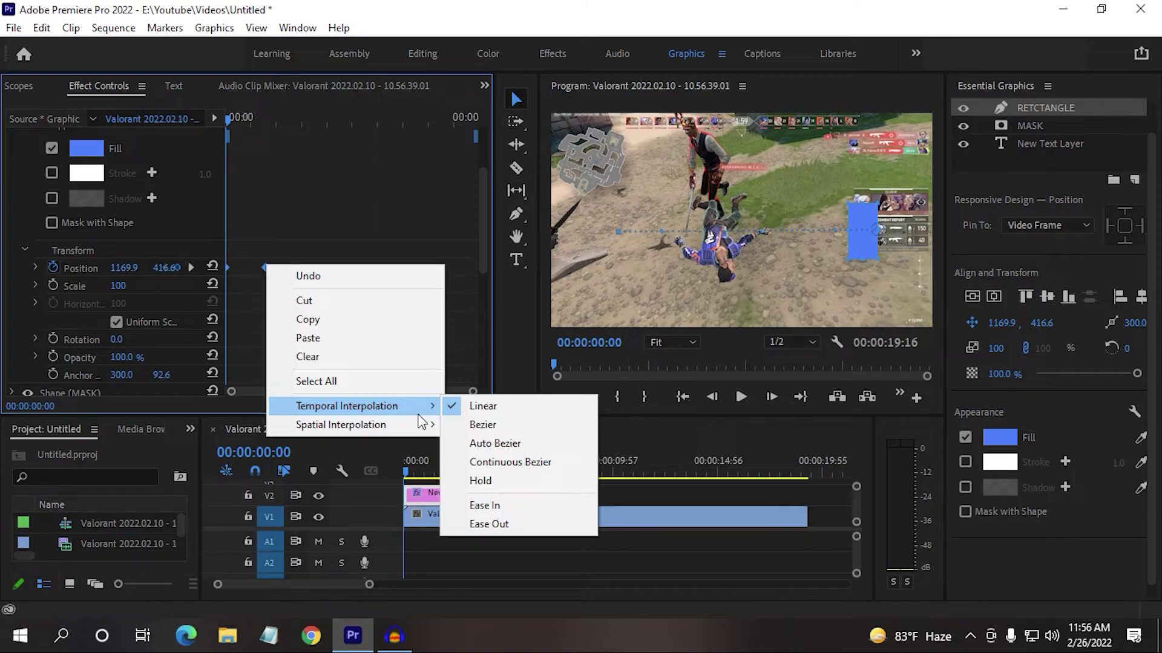
click(509, 506)
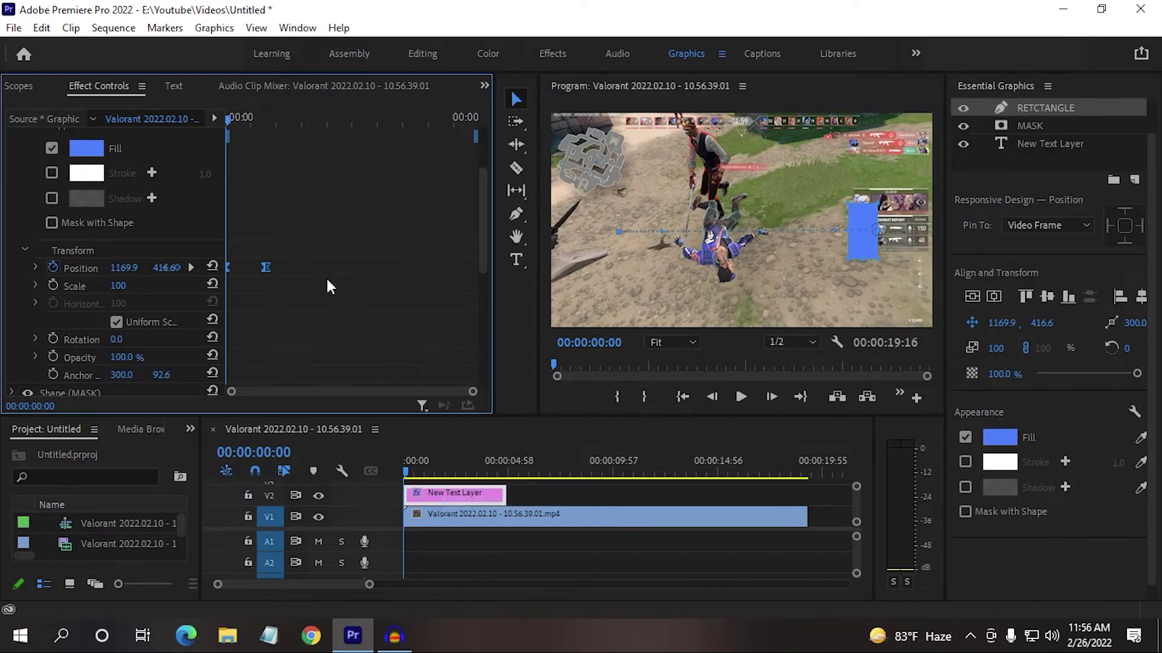
right_click(264, 266)
mouse_move(360, 409)
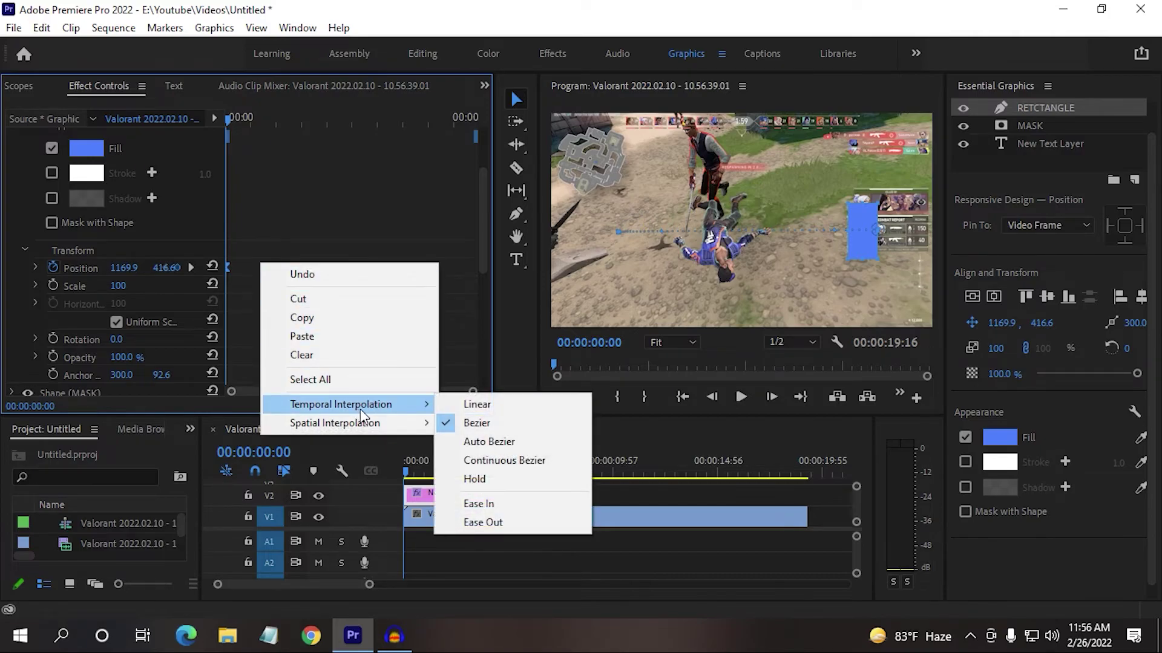
click(524, 518)
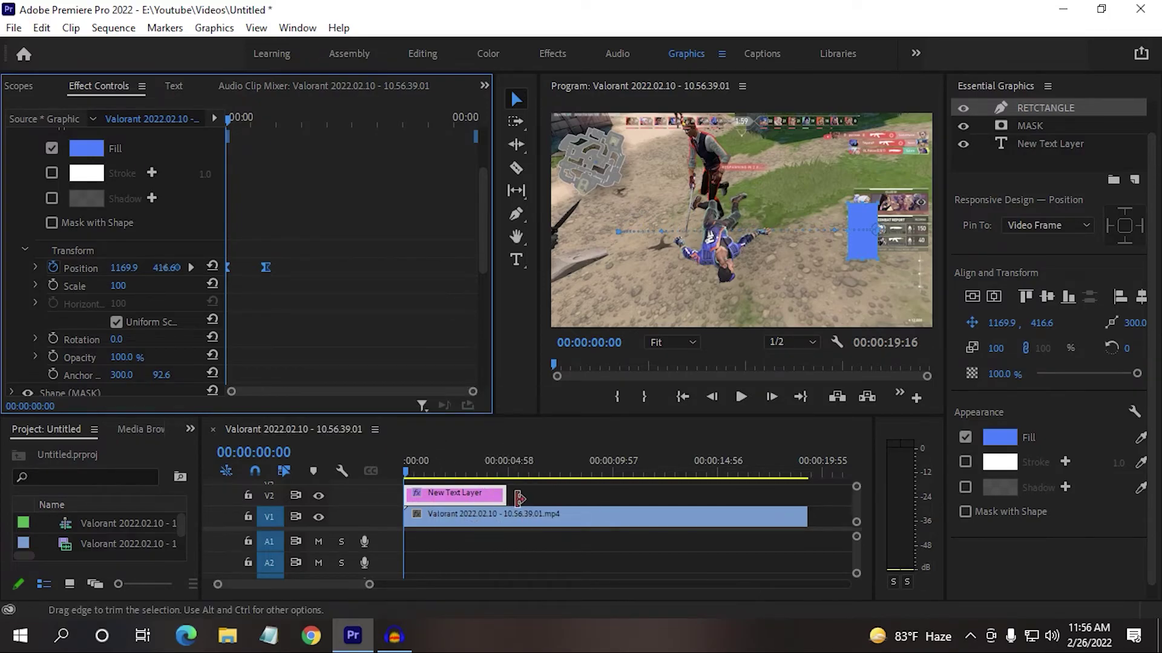
key(space)
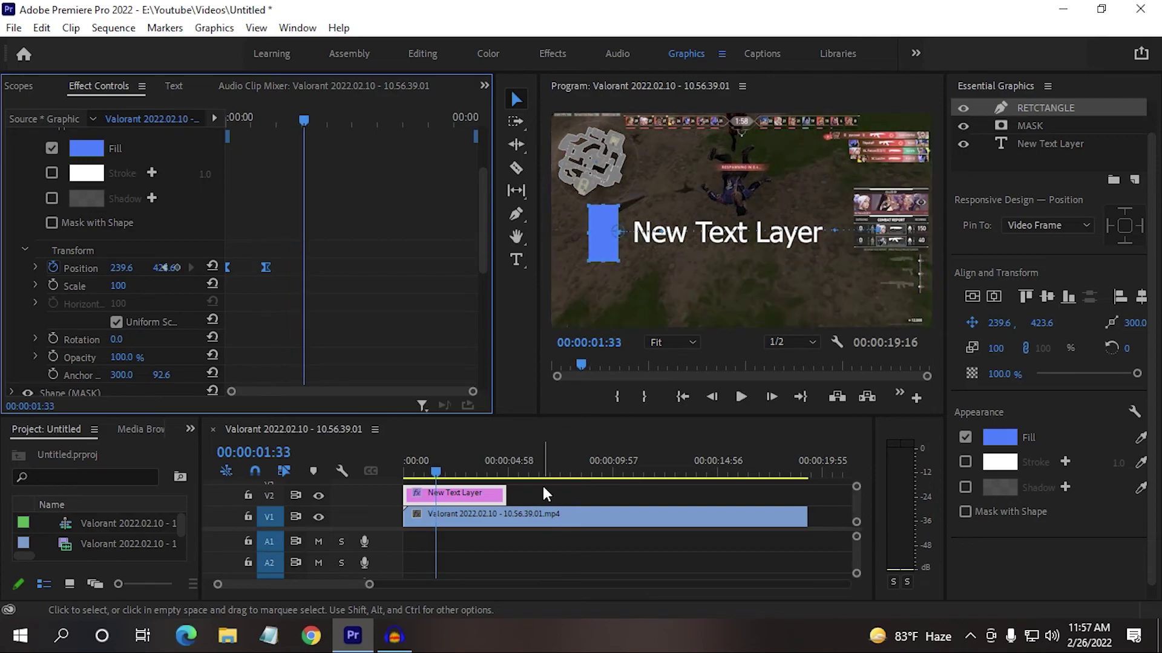